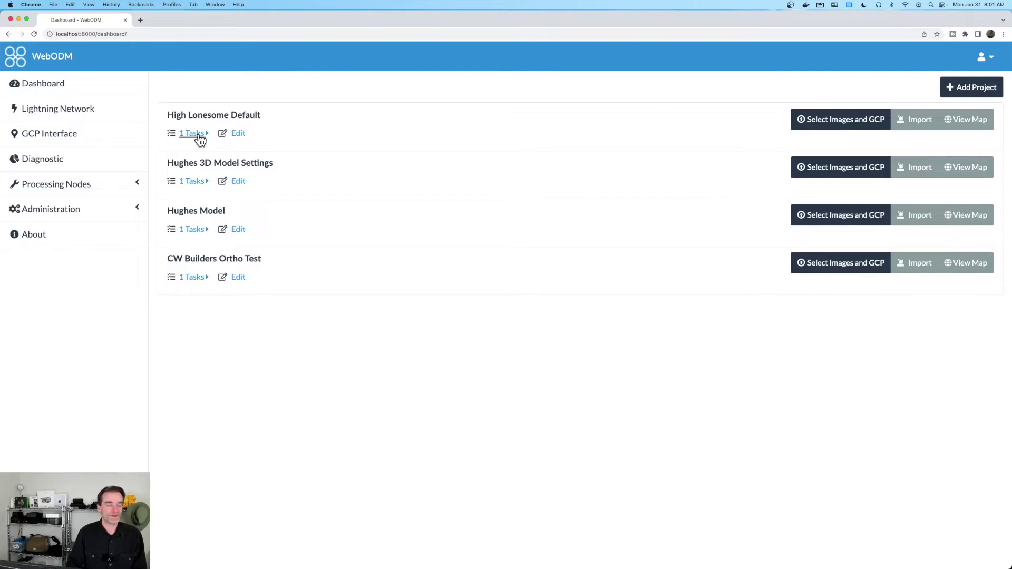
# Step: In the High Lonesome Finder folder, select drone images DJI_0001 through DJI_0111
pyautogui.hotkey('ctrl', 'Up')
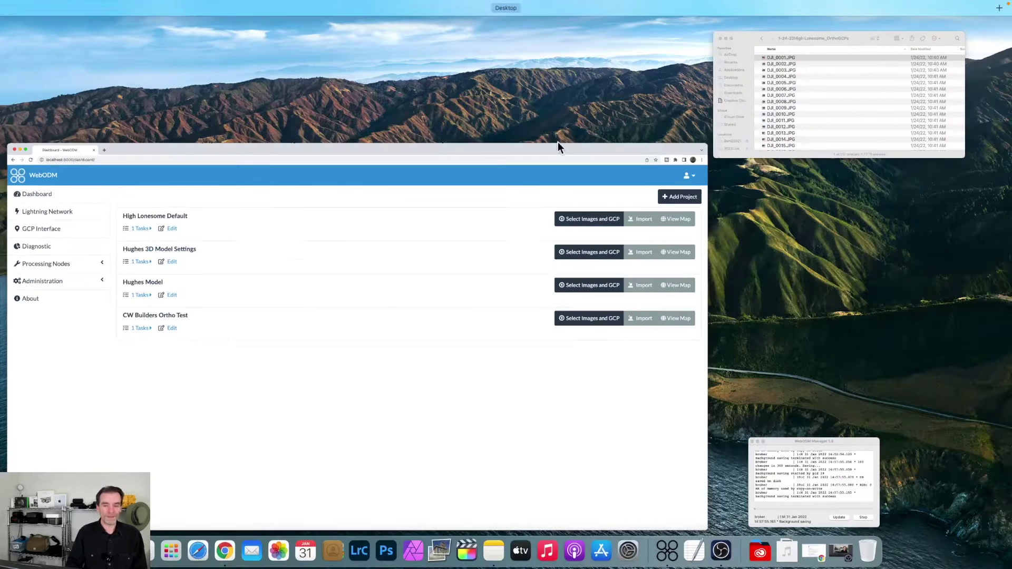
pyautogui.click(831, 99)
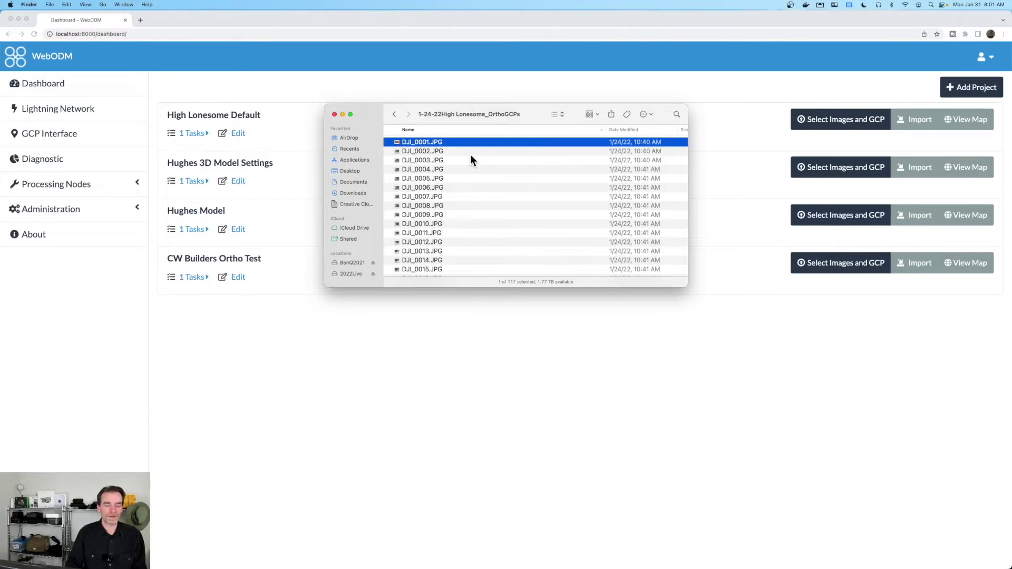
pyautogui.scroll(-20, 470, 156)
pyautogui.scroll(-12, 470, 154)
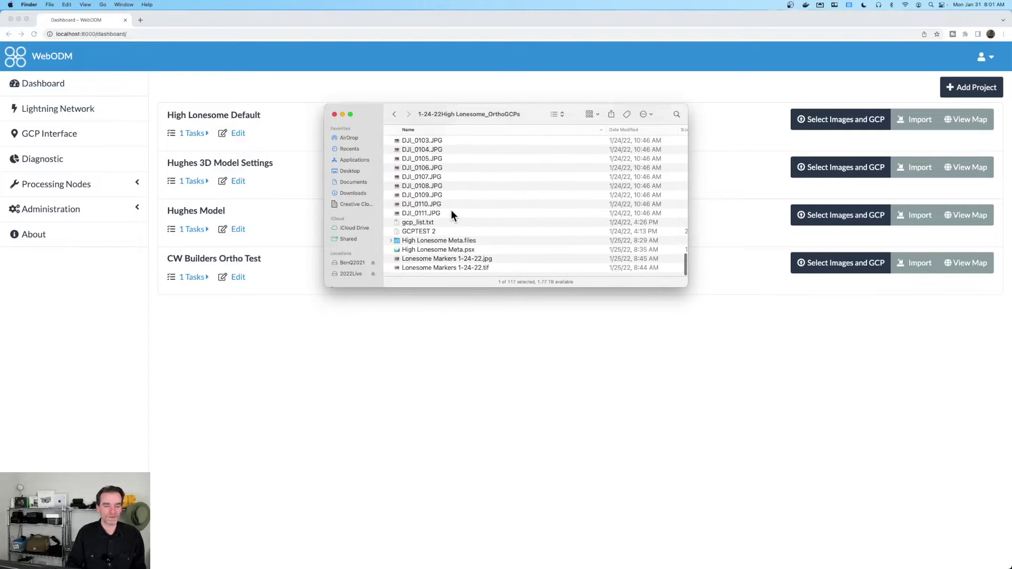
pyautogui.keyDown('shift'); pyautogui.click(451, 211); pyautogui.keyUp('shift')
# Step: Preview DJI_0001.JPG, the orange landing pad close-up, then close it to return to WebODM
pyautogui.scroll(3, 472, 191)
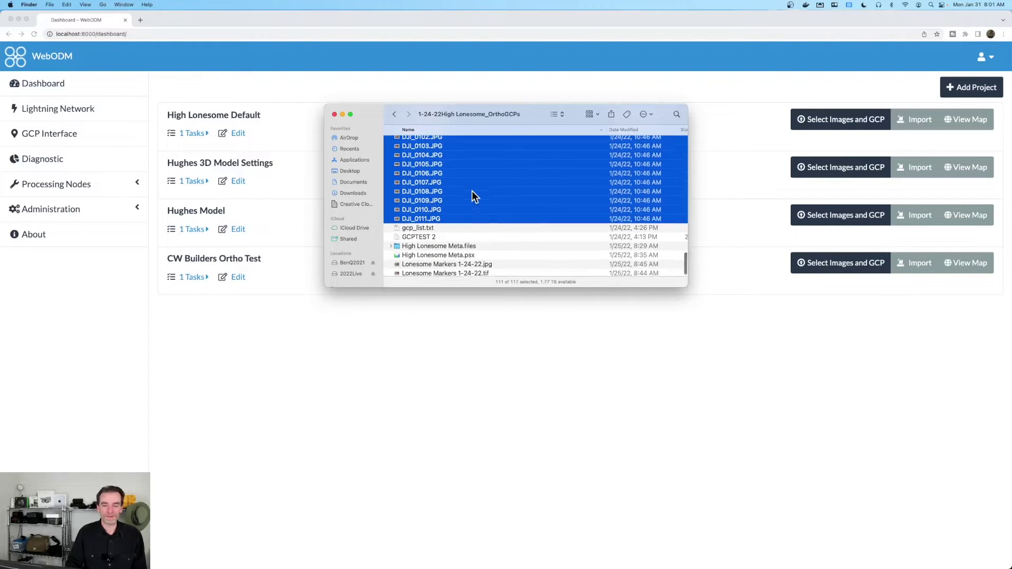
pyautogui.scroll(3, 472, 192)
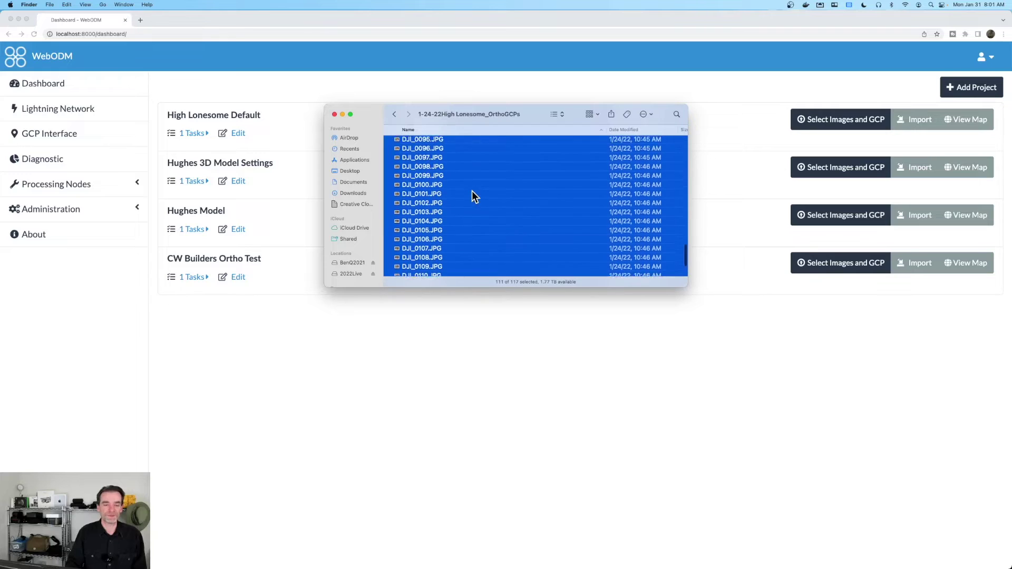
pyautogui.scroll(15, 472, 192)
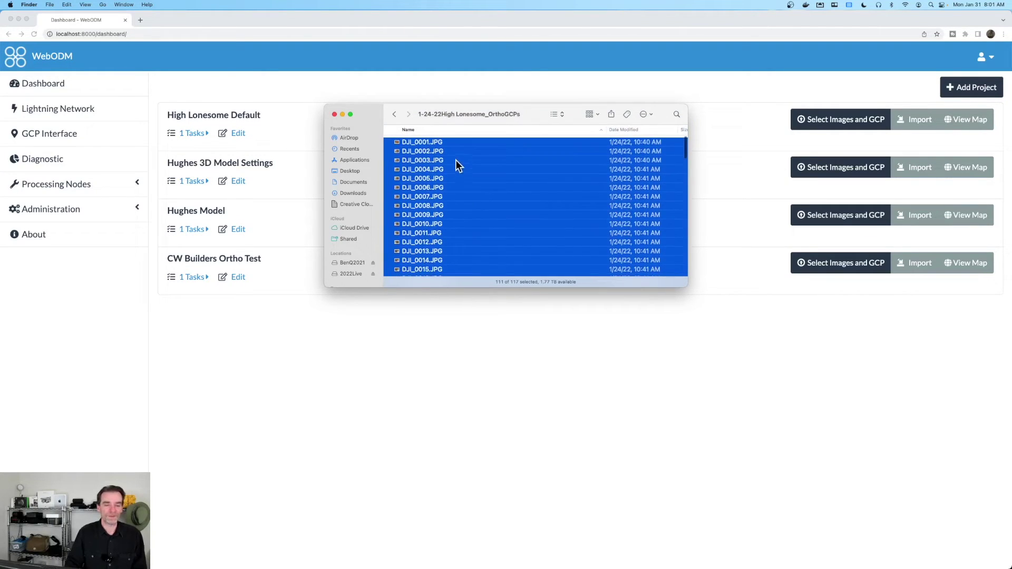
pyautogui.doubleClick(456, 142)
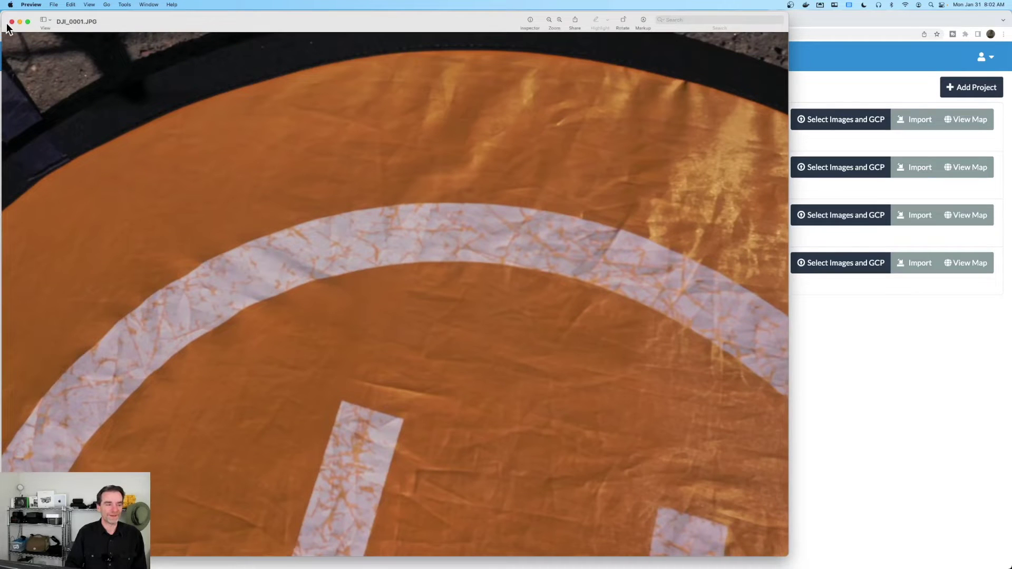
pyautogui.click(12, 22)
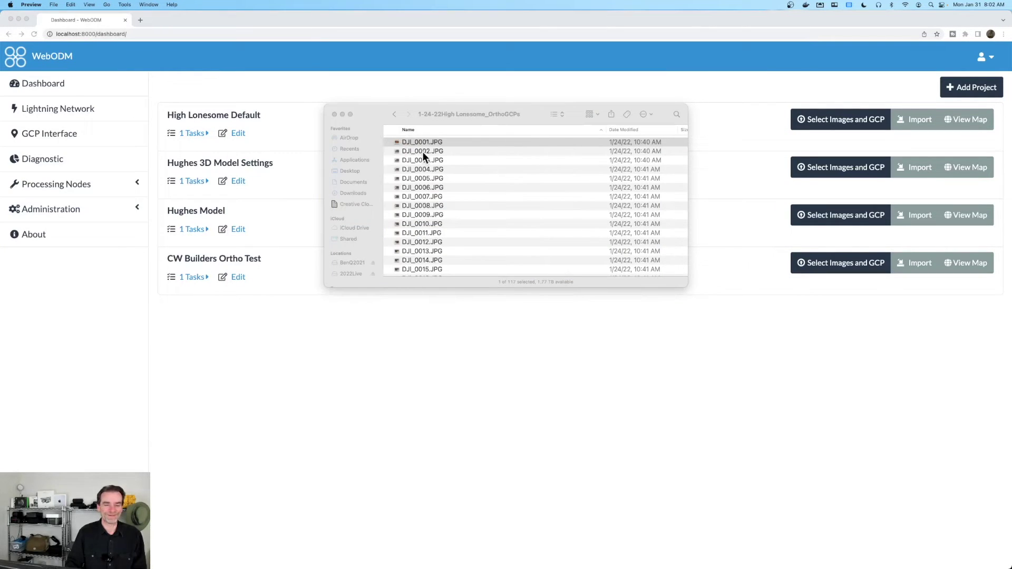
pyautogui.click(366, 80)
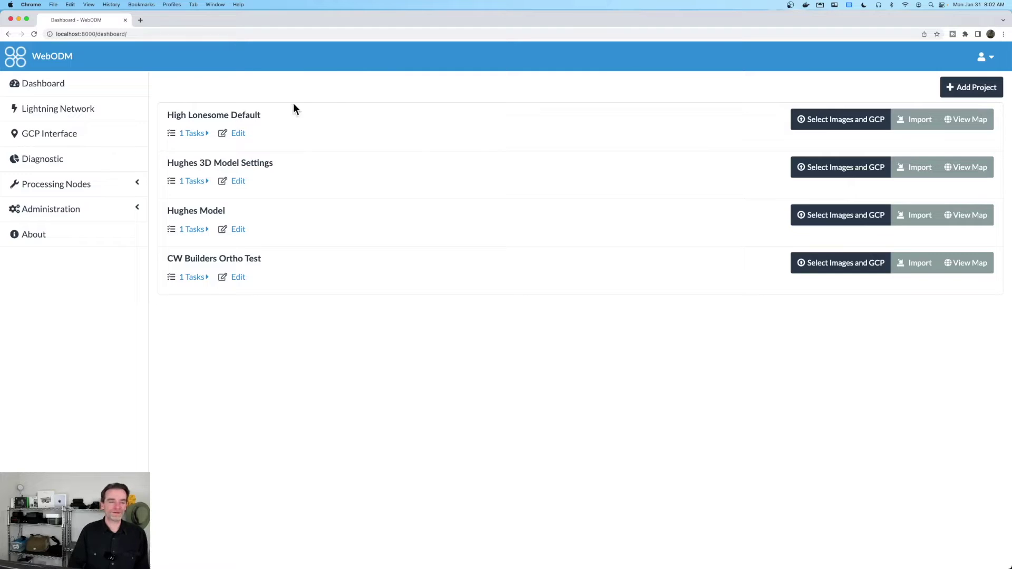
# Step: Expand High Lonesome Default's completed 110-image task showing 2.81 cm GSD and 7,903,034 points
pyautogui.click(197, 135)
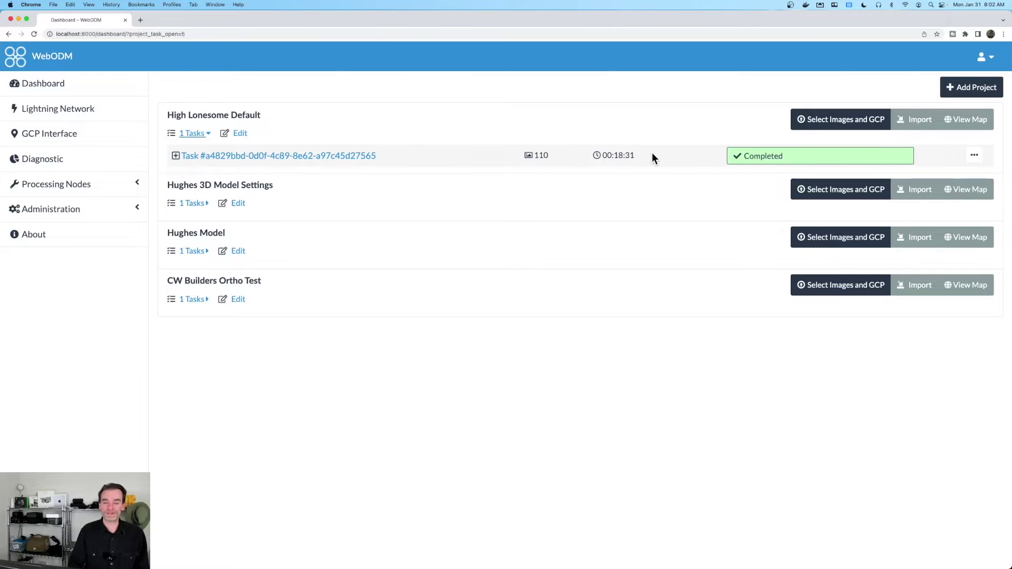
pyautogui.moveTo(642, 153); pyautogui.dragTo(615, 155)
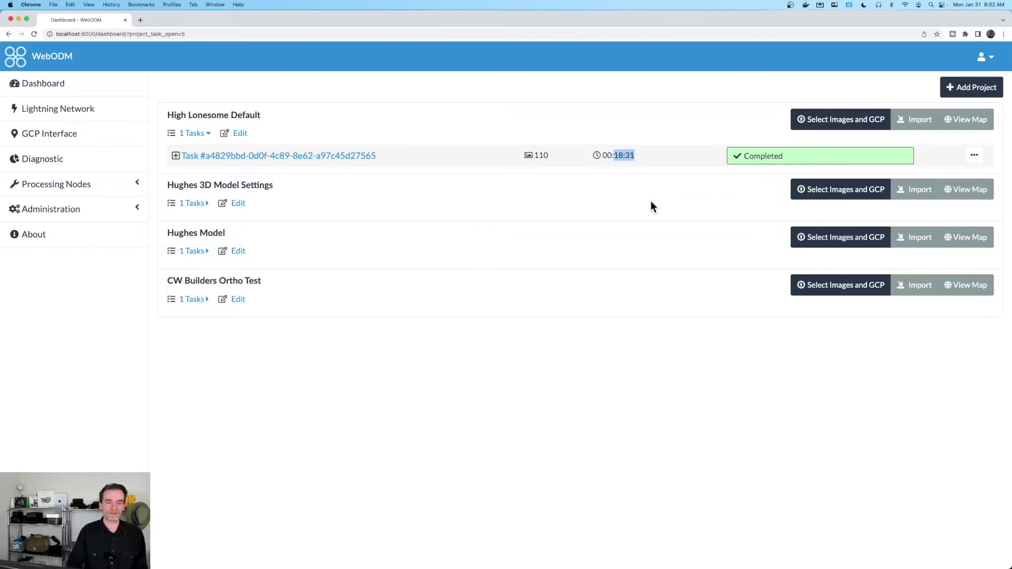
pyautogui.click(283, 160)
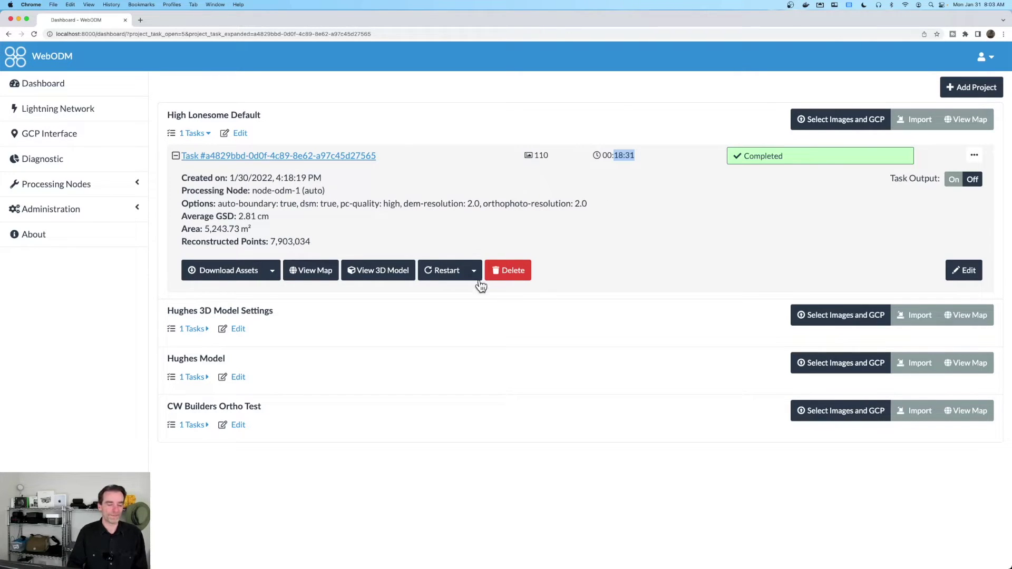
# Step: Check the task's downloadable assets, then show its orthophoto in the map view
pyautogui.click(273, 272)
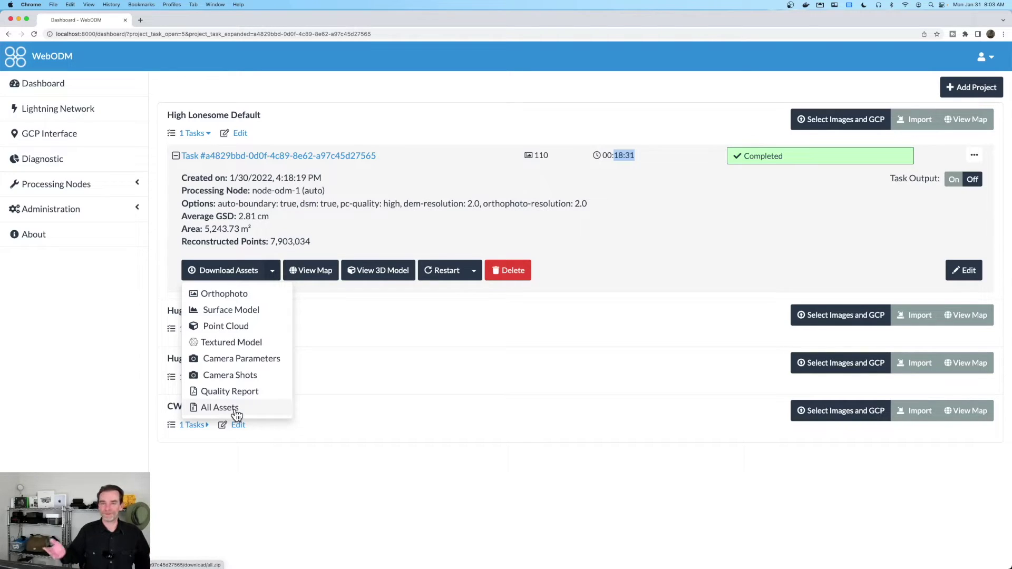
pyautogui.click(316, 271)
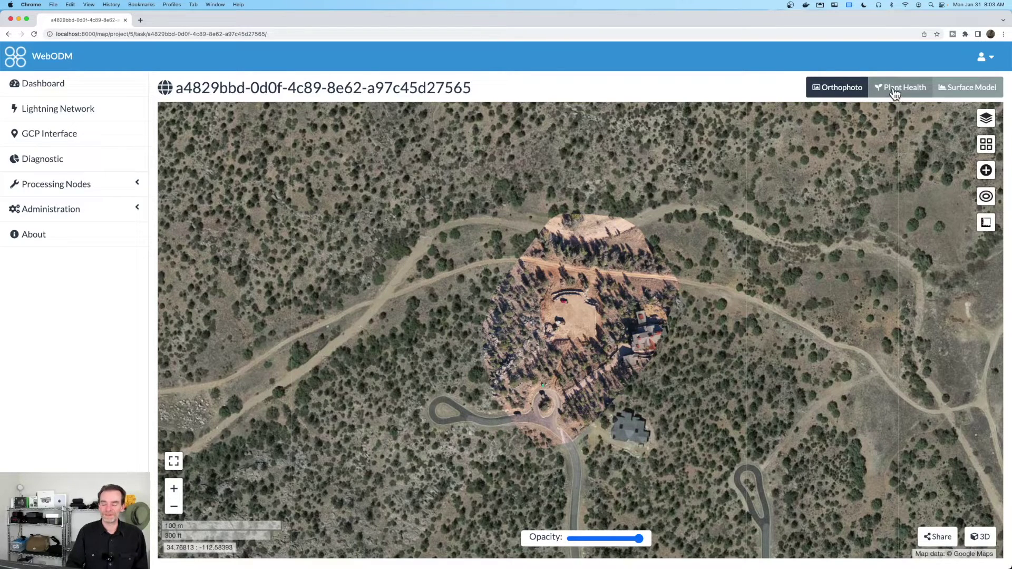
# Step: Preview the Surface Model elevation layer, switch back to Orthophoto, and bring up the base-map choices
pyautogui.click(964, 89)
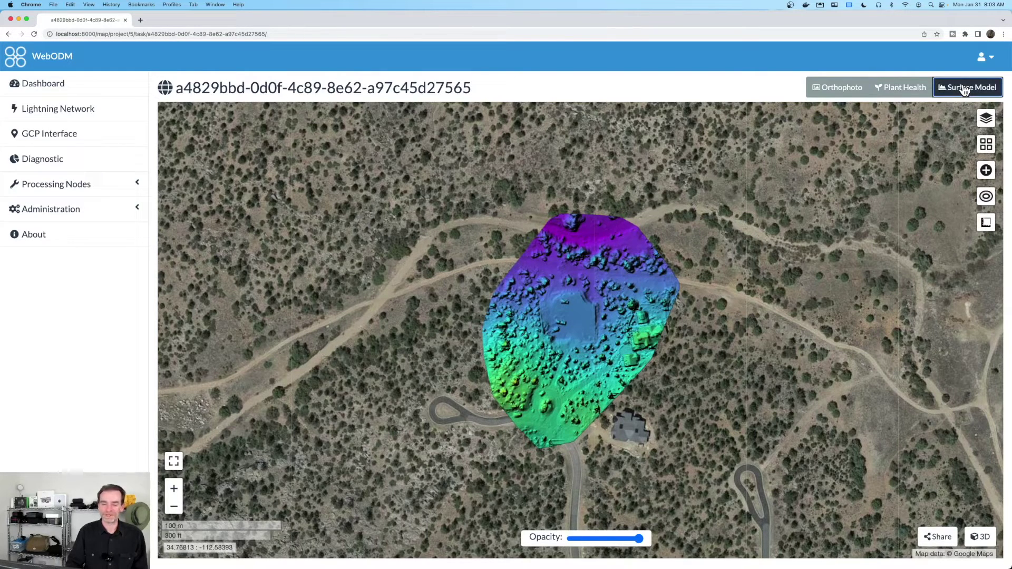
pyautogui.click(842, 89)
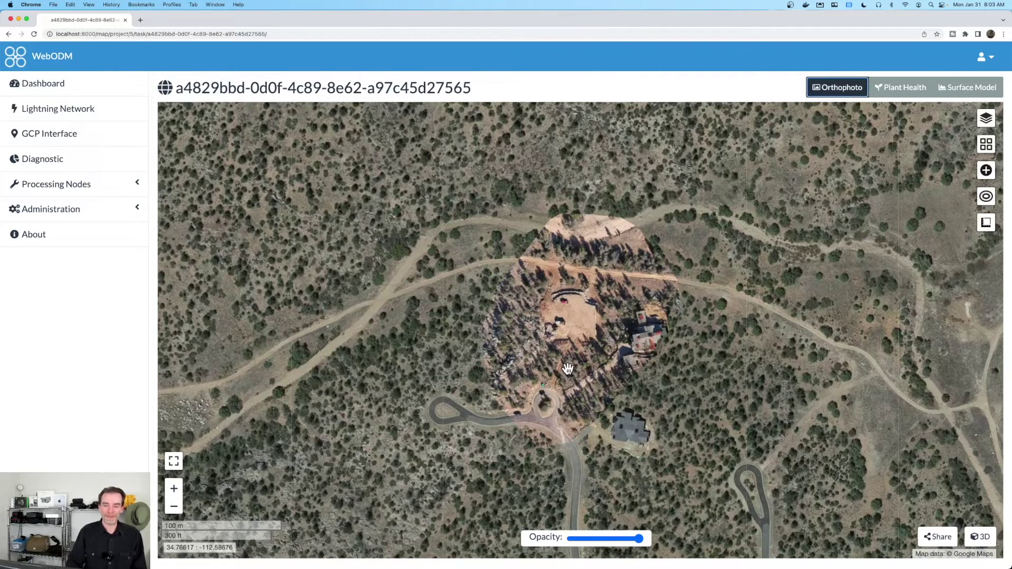
pyautogui.click(989, 149)
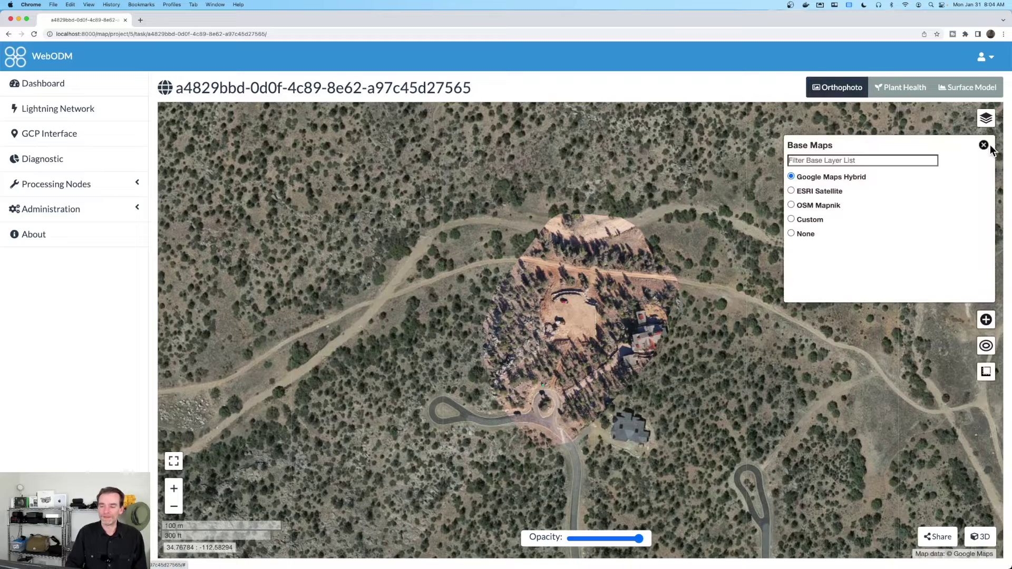
# Step: View the orthophoto with base map None, then restore Google Maps Hybrid beneath it
pyautogui.click(791, 233)
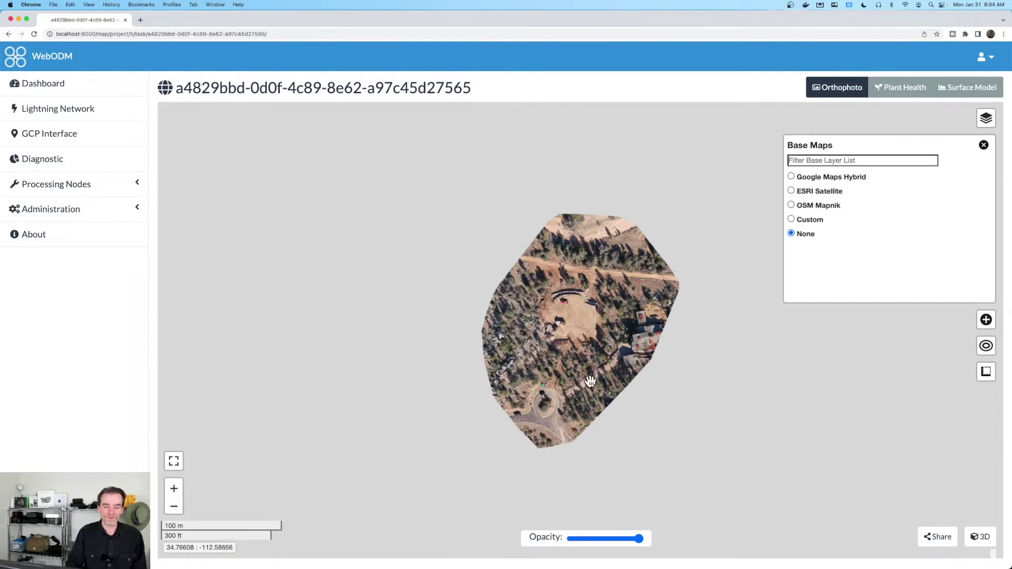
pyautogui.scroll(2, 590, 381)
pyautogui.scroll(2, 586, 332)
pyautogui.scroll(-2, 585, 332)
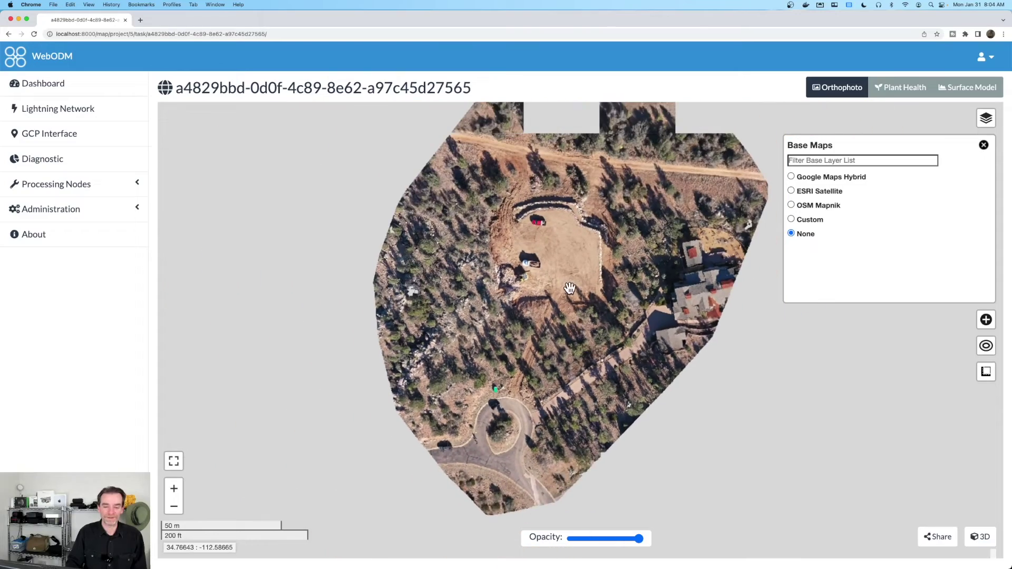
pyautogui.moveTo(570, 278); pyautogui.dragTo(572, 336)
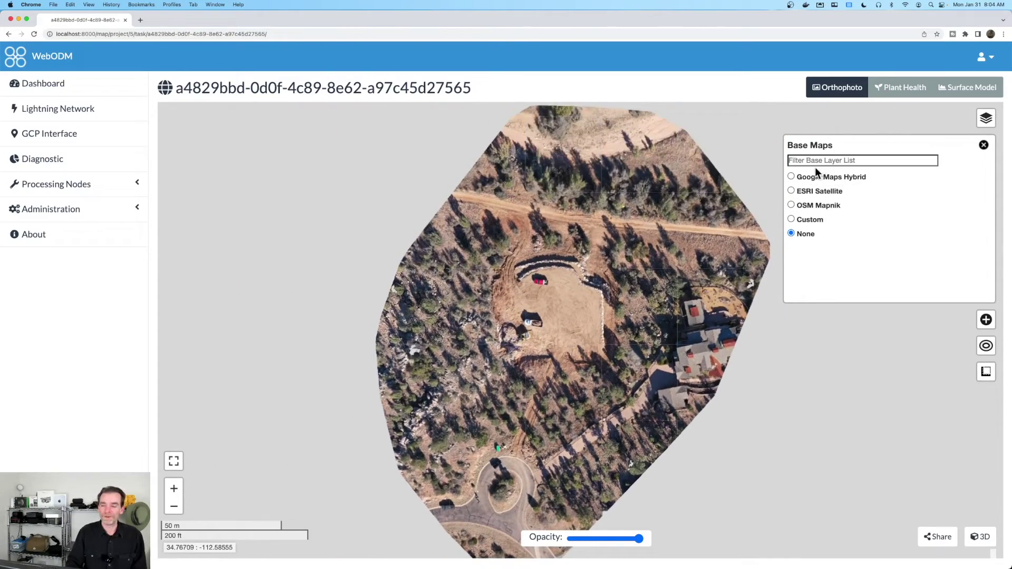
pyautogui.click(794, 177)
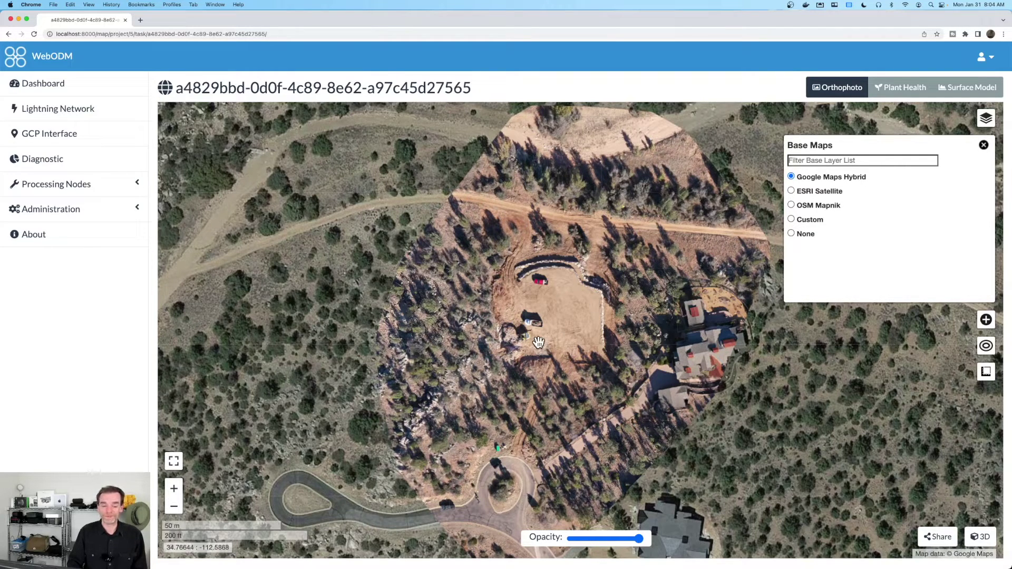
# Step: Pan and zoom the orthophoto over the dump truck, loader, cleared dirt, driveway and portable toilet
pyautogui.scroll(2, 542, 348)
pyautogui.scroll(2, 538, 342)
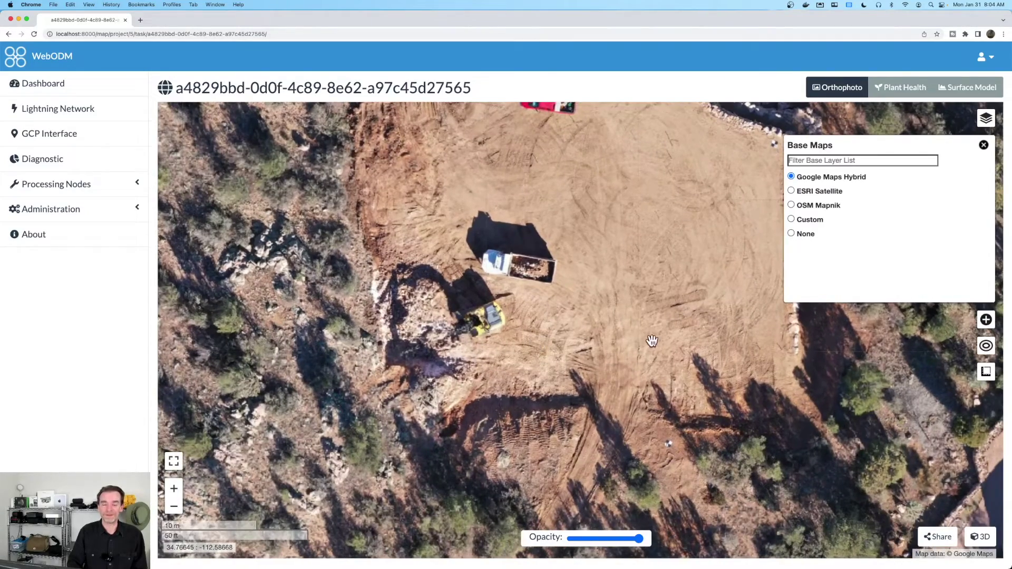
pyautogui.moveTo(678, 350); pyautogui.dragTo(565, 237)
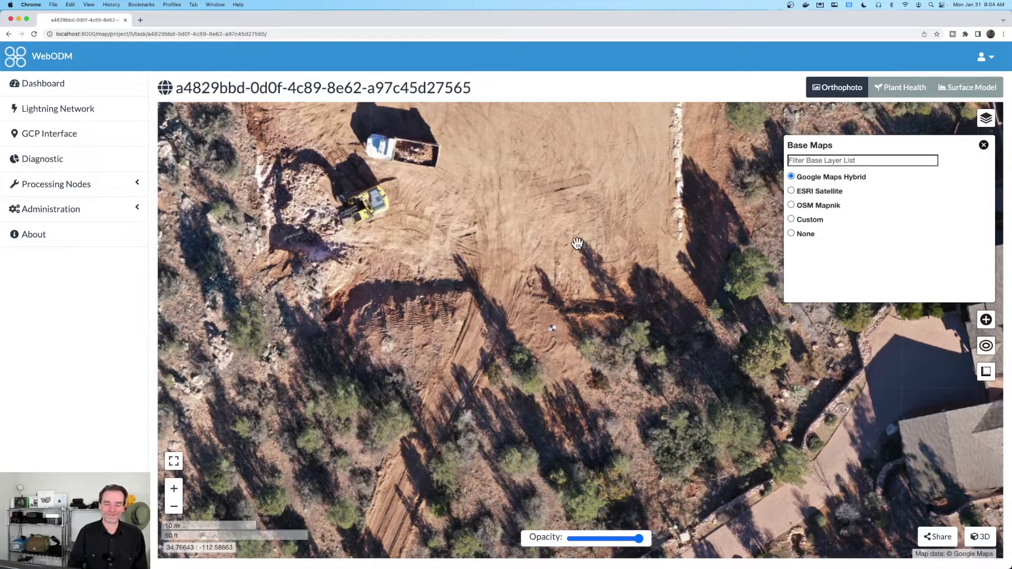
pyautogui.moveTo(621, 328); pyautogui.dragTo(619, 276)
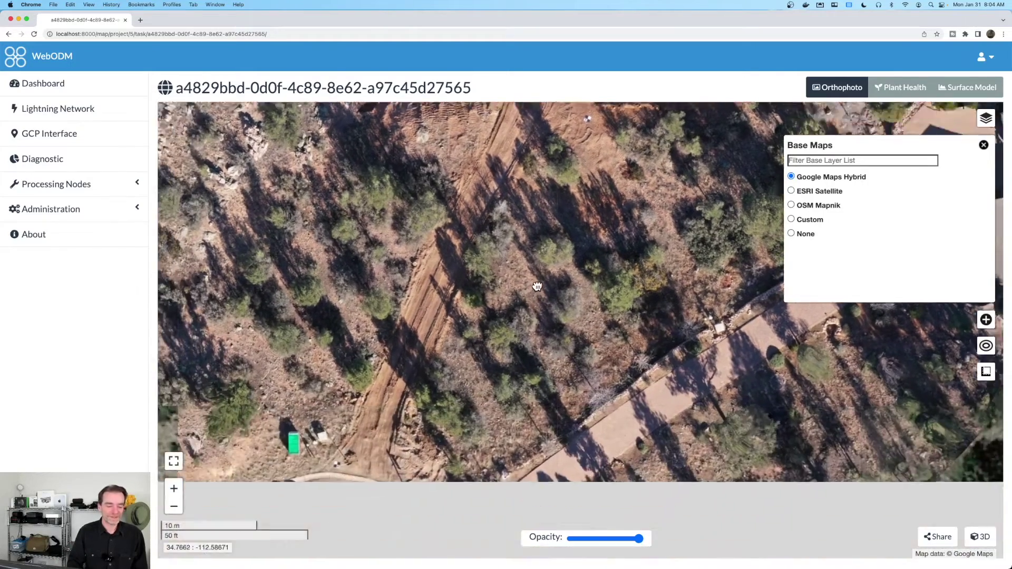
pyautogui.moveTo(328, 494); pyautogui.dragTo(480, 346)
pyautogui.scroll(2, 481, 347)
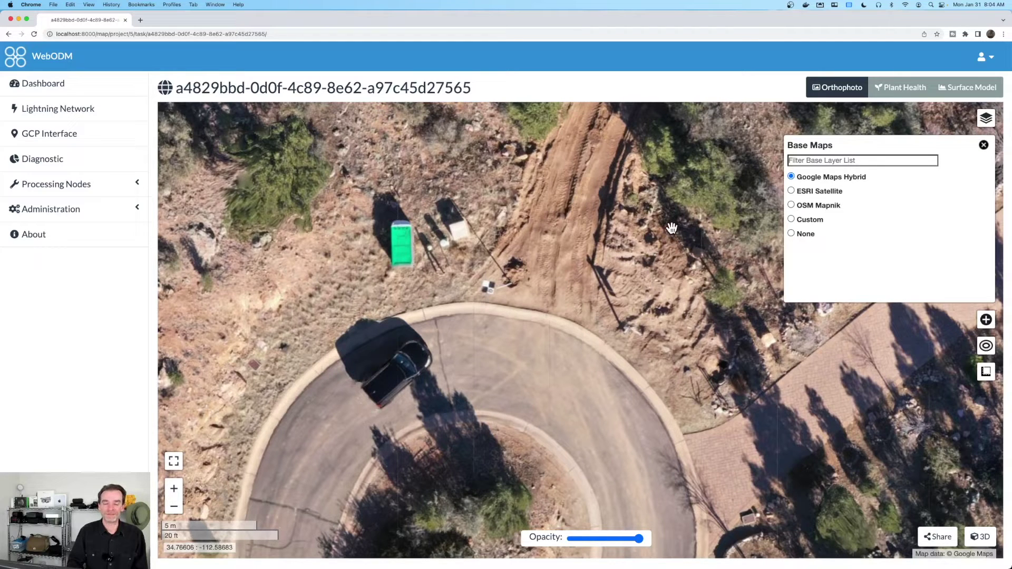
pyautogui.moveTo(648, 253); pyautogui.dragTo(641, 296)
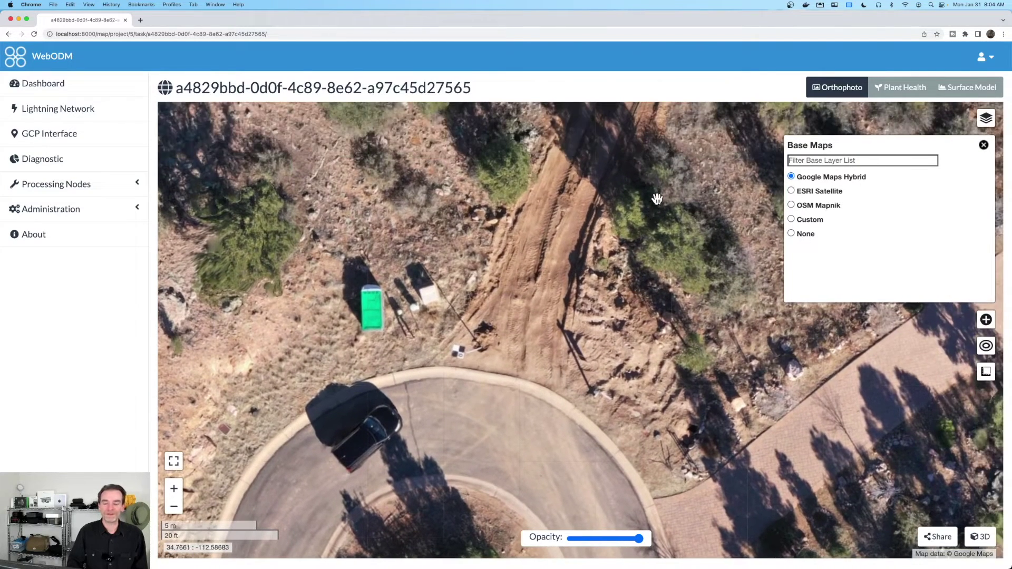
pyautogui.scroll(3, 654, 214)
pyautogui.scroll(-4, 598, 258)
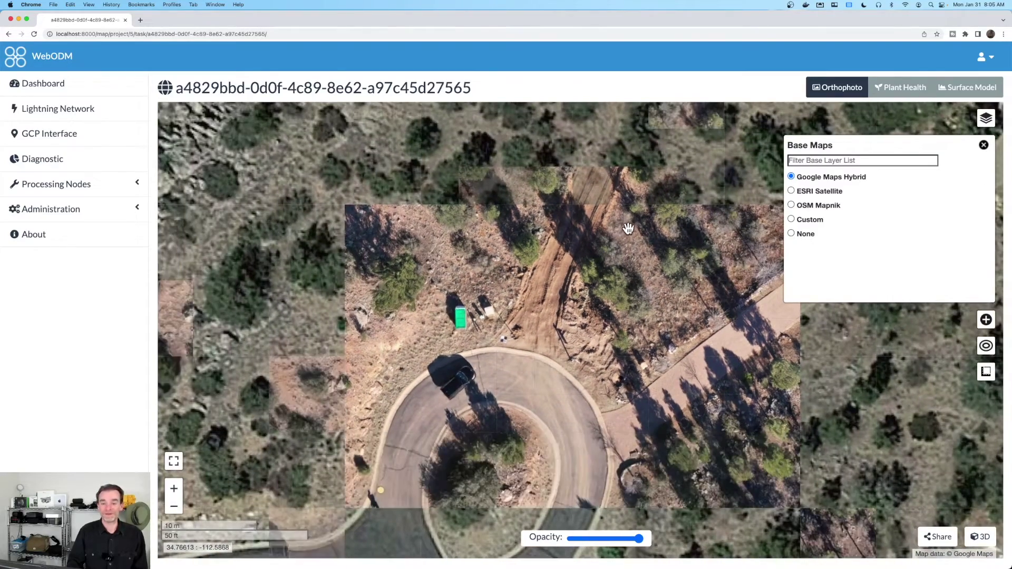
# Step: Pan toward the orthophoto's top edge to inspect the truck, excavator, curved rock wall and red vehicle
pyautogui.moveTo(626, 231); pyautogui.dragTo(574, 345)
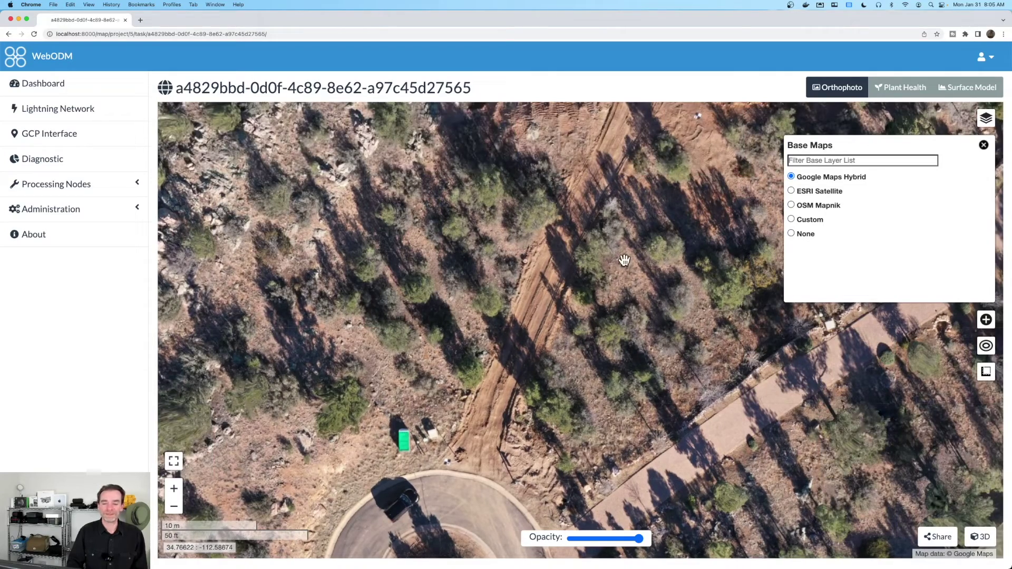
pyautogui.moveTo(624, 258); pyautogui.dragTo(574, 329)
pyautogui.moveTo(622, 264); pyautogui.dragTo(542, 327)
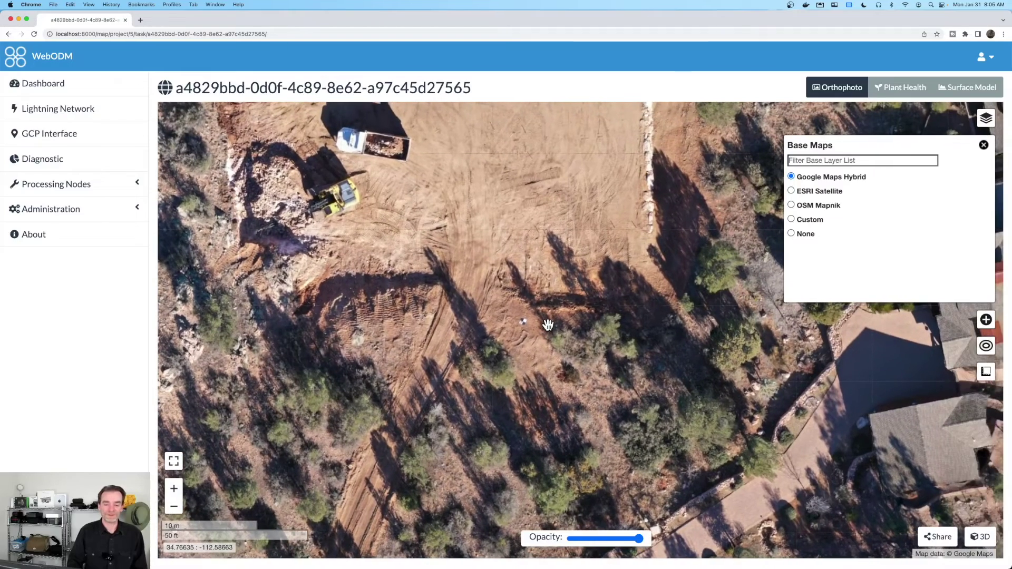
pyautogui.scroll(3, 547, 325)
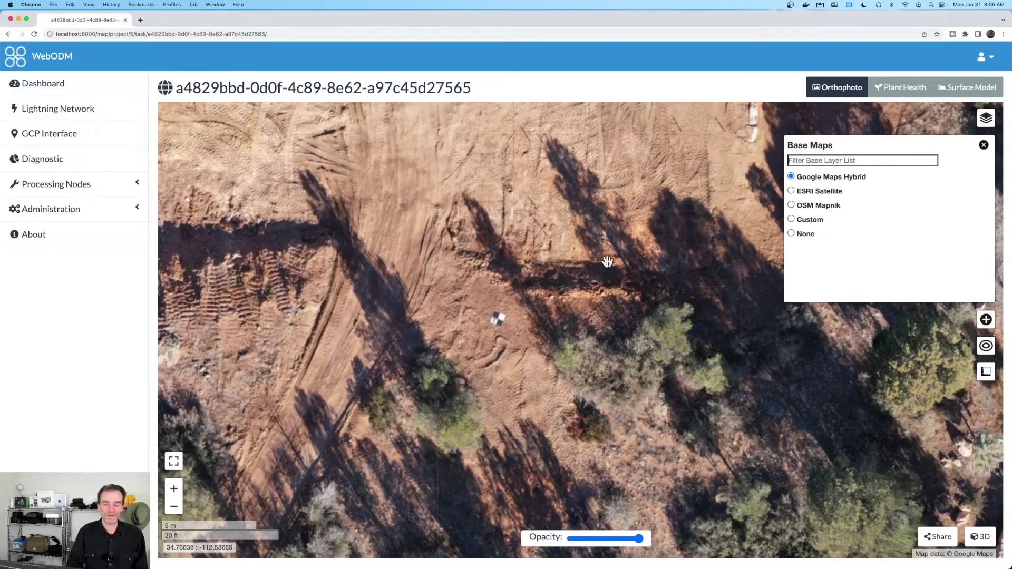
pyautogui.scroll(-3, 605, 262)
pyautogui.moveTo(601, 179); pyautogui.dragTo(604, 339)
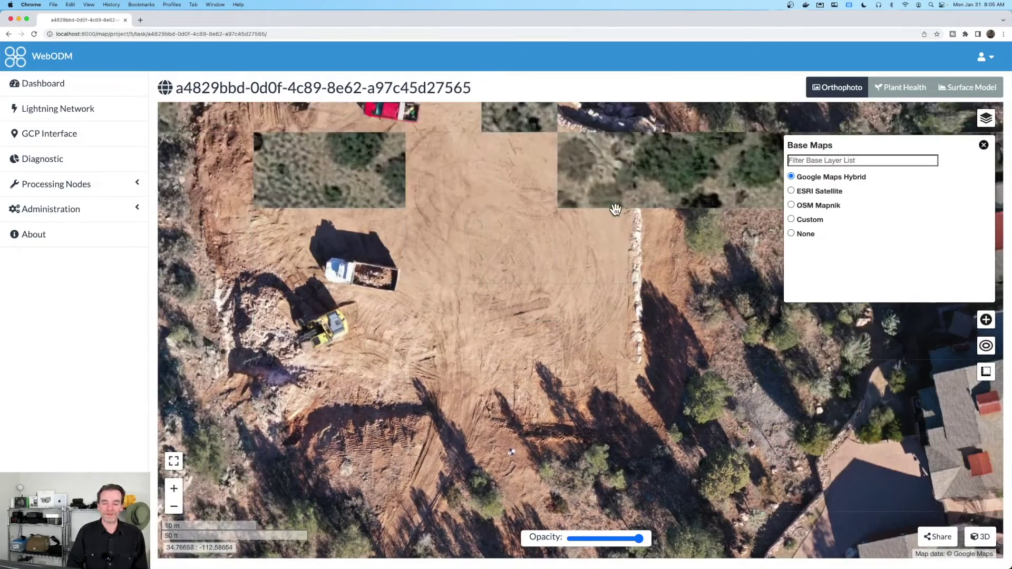
pyautogui.moveTo(611, 208); pyautogui.dragTo(610, 293)
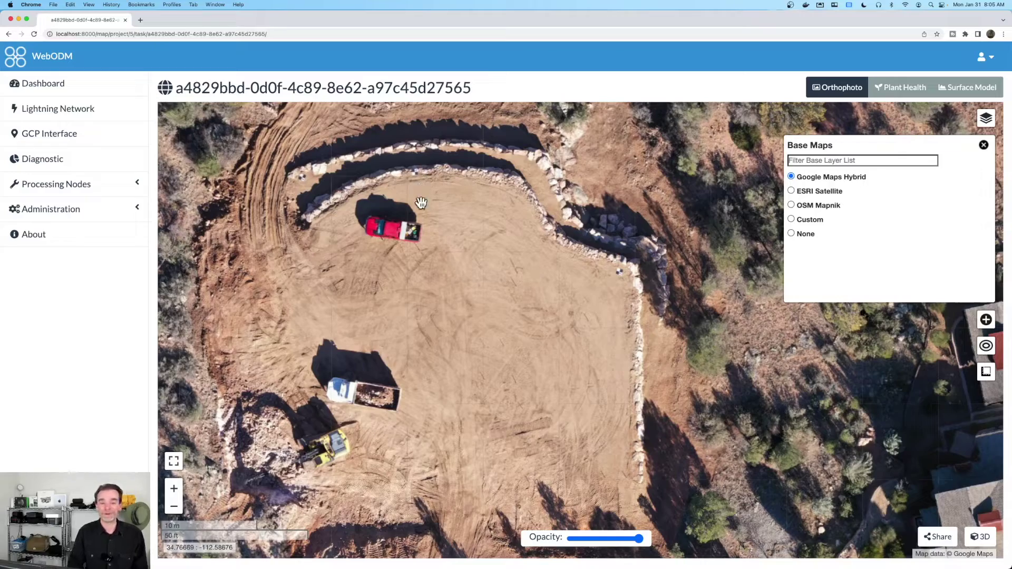
pyautogui.scroll(-3, 451, 236)
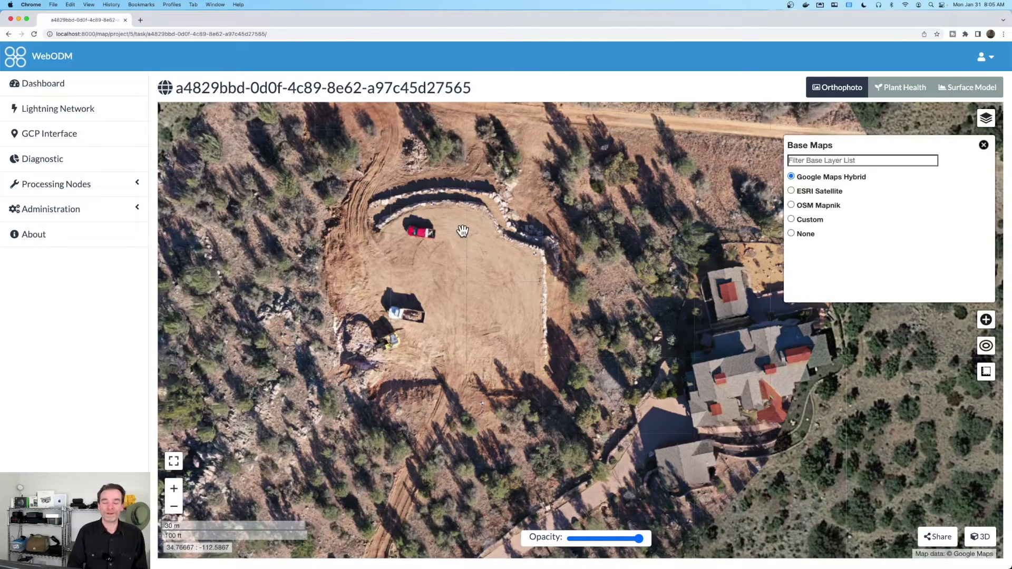
pyautogui.moveTo(464, 232); pyautogui.dragTo(515, 228)
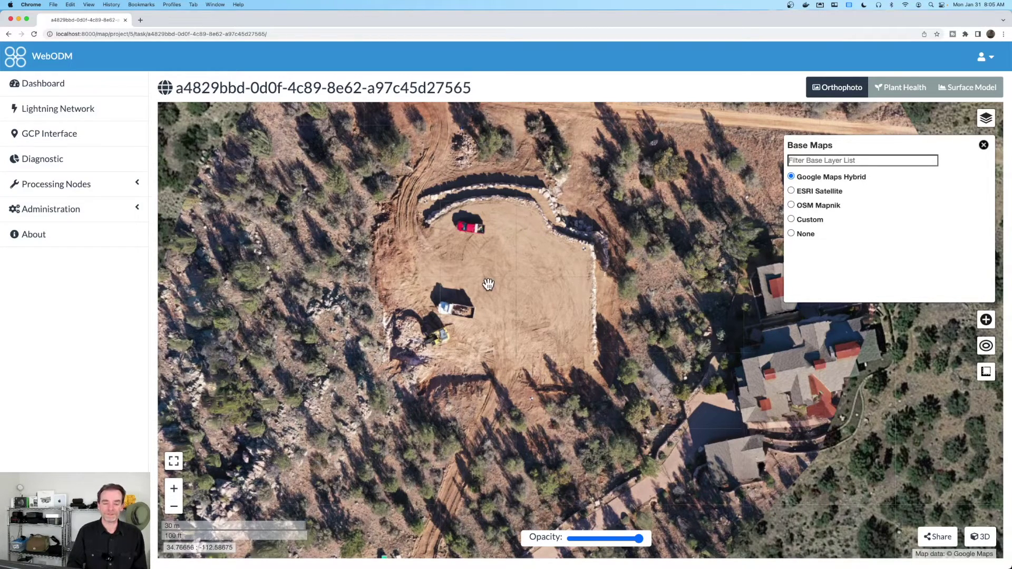
# Step: Zoom out to the 200 m scale and centre the small orthophoto patch near Parker Mountain Lodge
pyautogui.scroll(2, 488, 282)
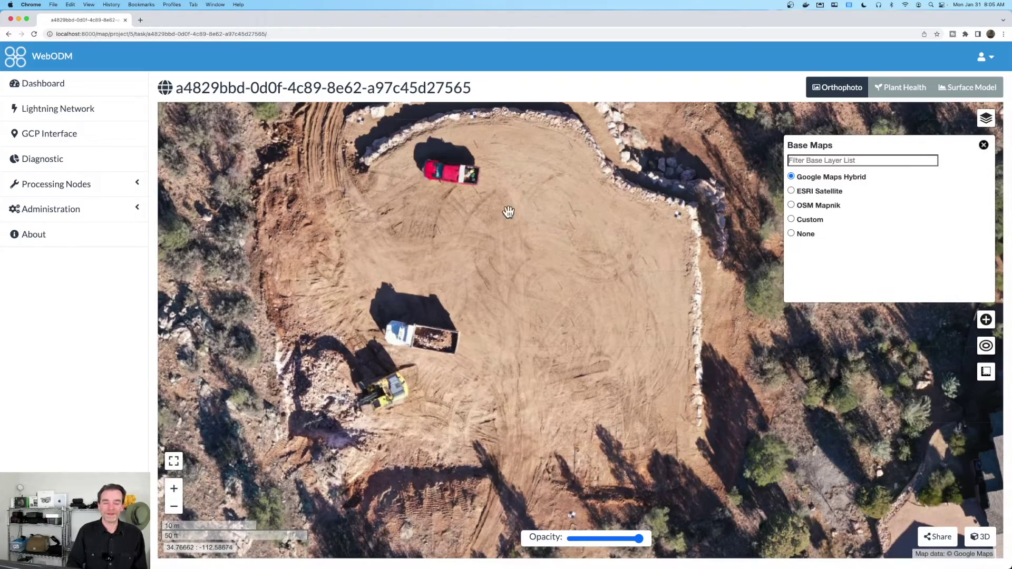
pyautogui.scroll(-2, 534, 255)
pyautogui.scroll(2, 535, 255)
pyautogui.scroll(-4, 535, 255)
pyautogui.scroll(-2, 535, 255)
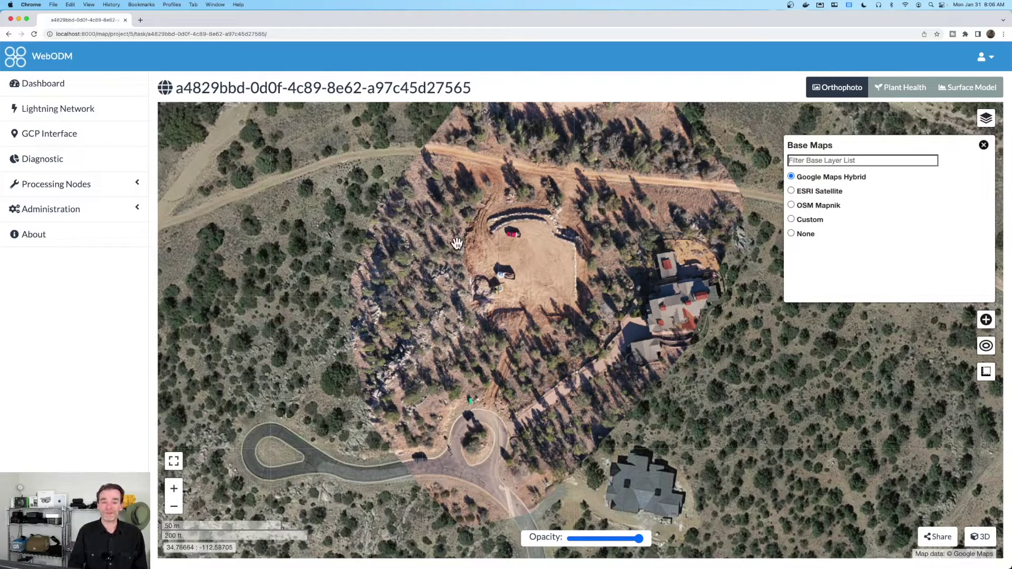
pyautogui.scroll(-3, 458, 243)
pyautogui.moveTo(427, 244); pyautogui.dragTo(557, 276)
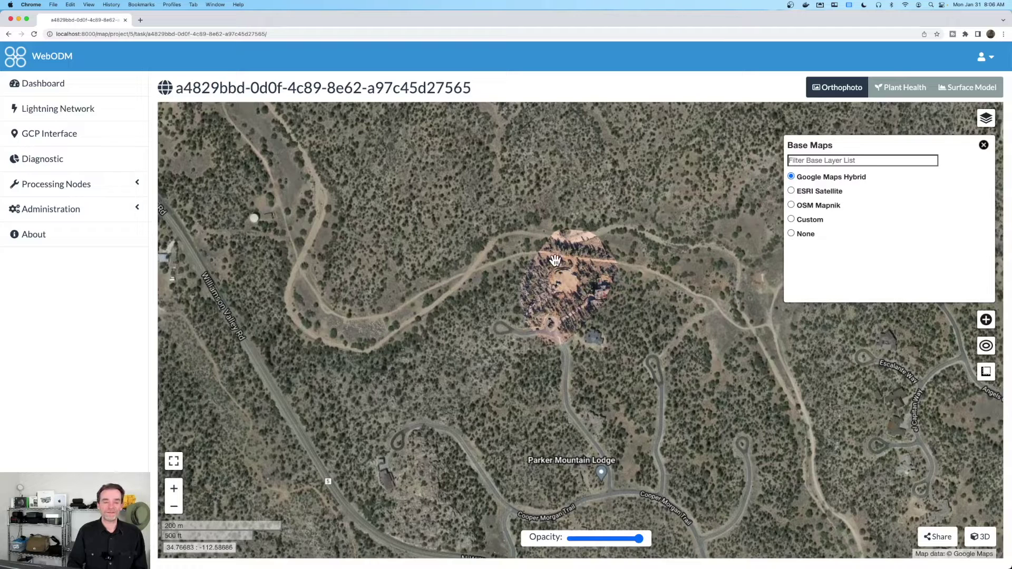
pyautogui.click(52, 90)
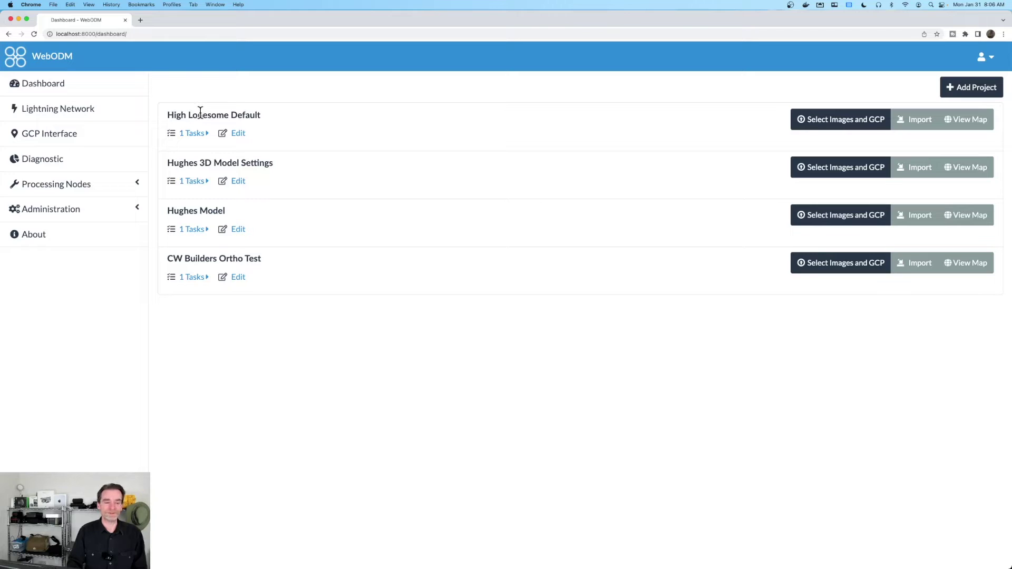
# Step: Reopen High Lonesome Default's completed 110-image task (00:18:31), then collapse its details
pyautogui.click(196, 136)
pyautogui.click(199, 159)
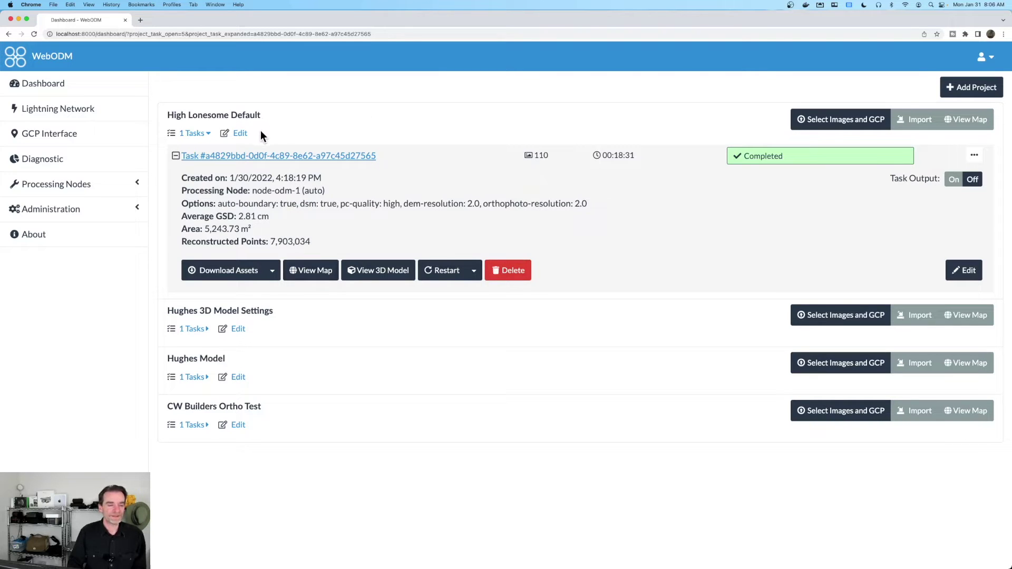
pyautogui.click(252, 156)
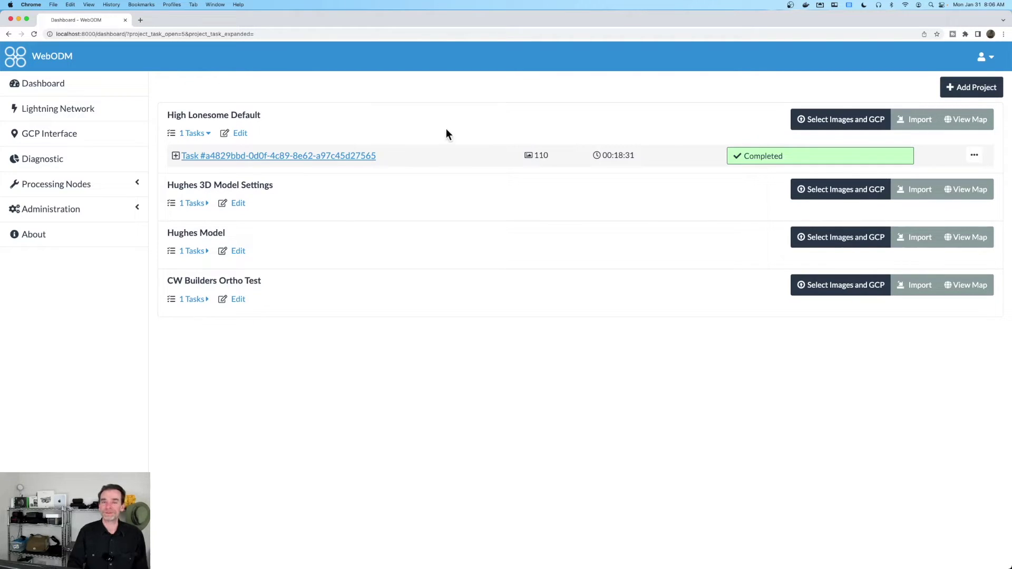
# Step: Add a new project named 'High Lonesome Live Render' to the dashboard
pyautogui.click(971, 87)
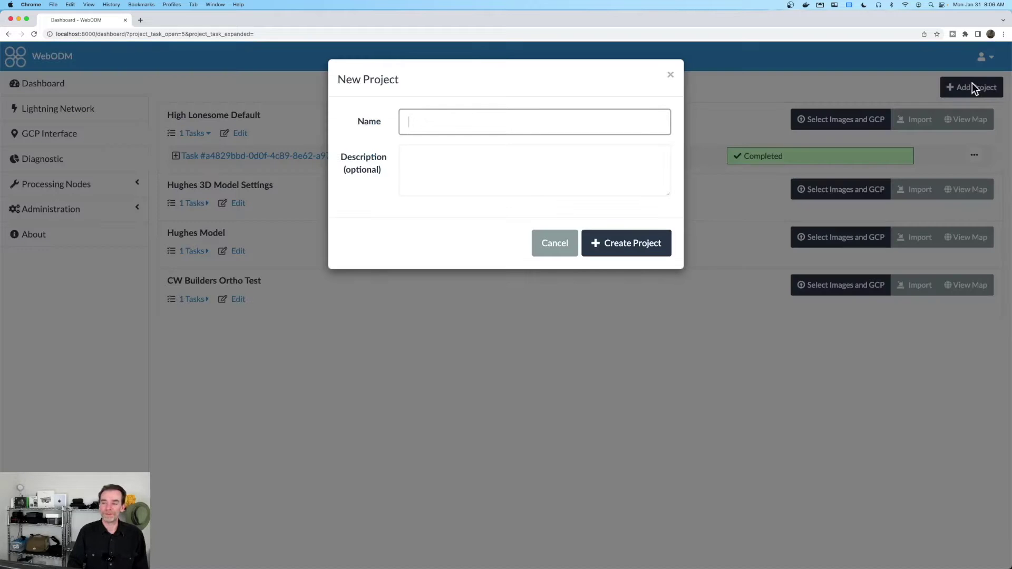
pyautogui.click(436, 122)
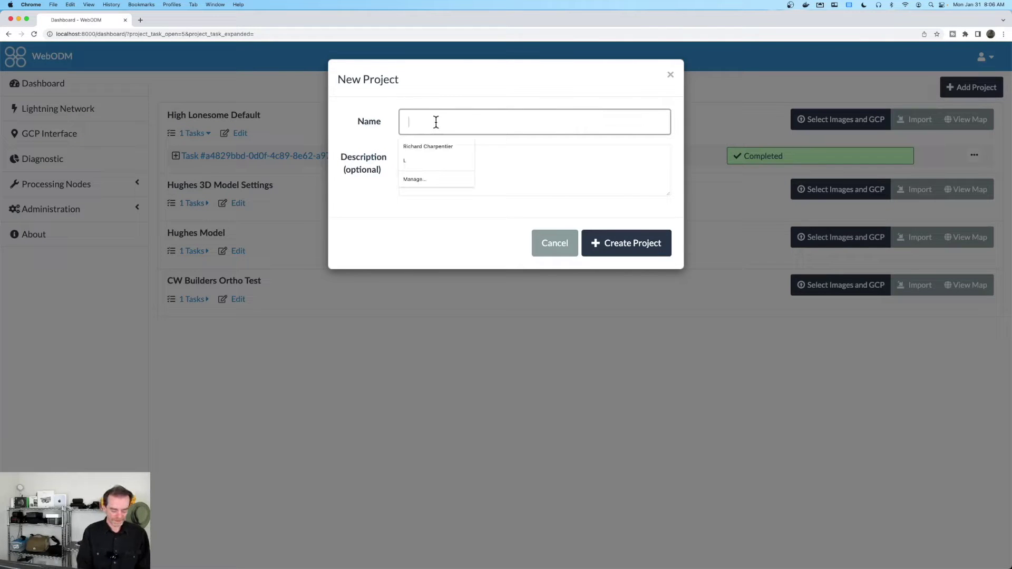
pyautogui.write('High')
pyautogui.press('BackSpace')
pyautogui.press('BackSpace')
pyautogui.write('gh Lonesome Live ')
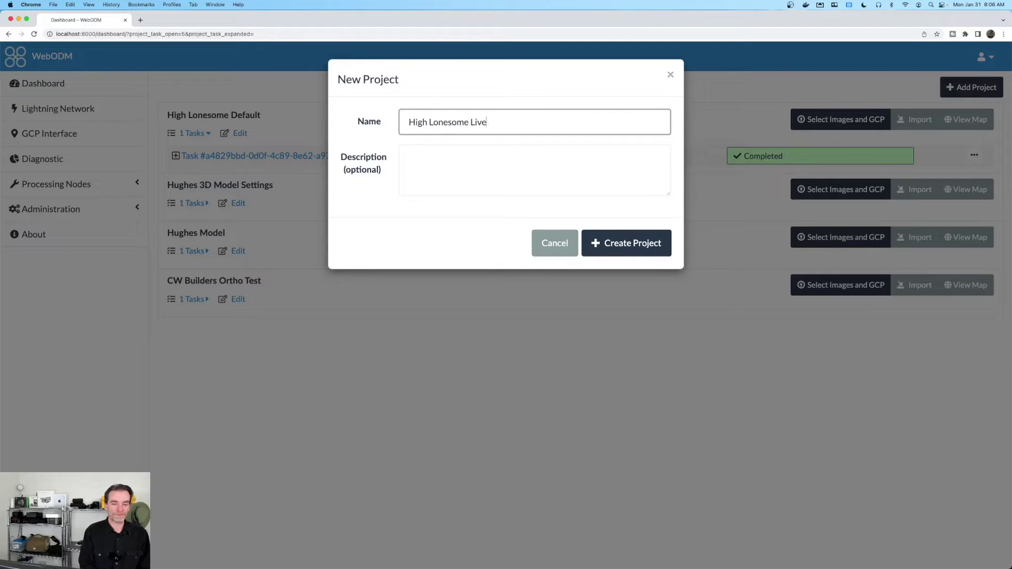
pyautogui.write('Render')
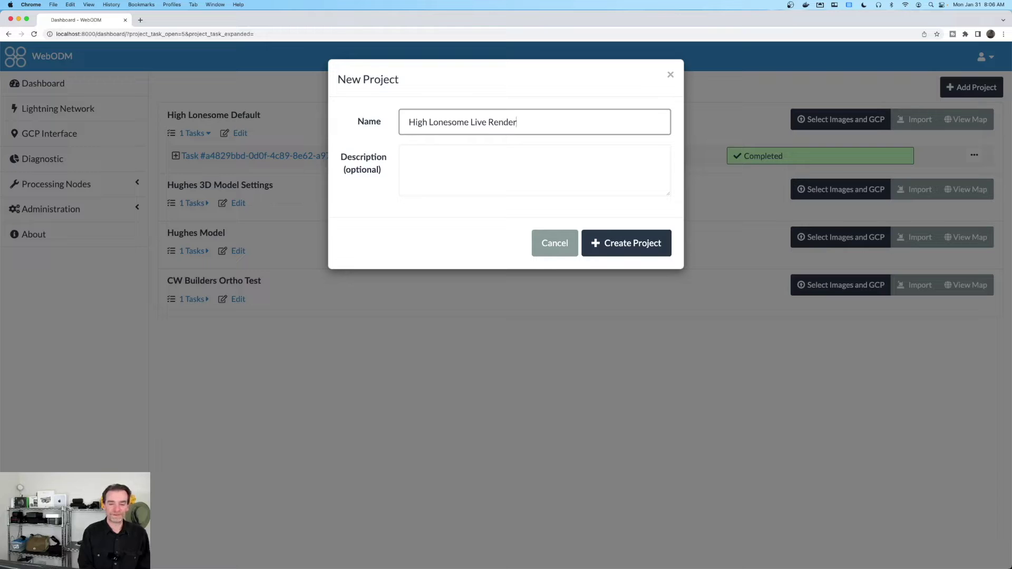
pyautogui.click(631, 248)
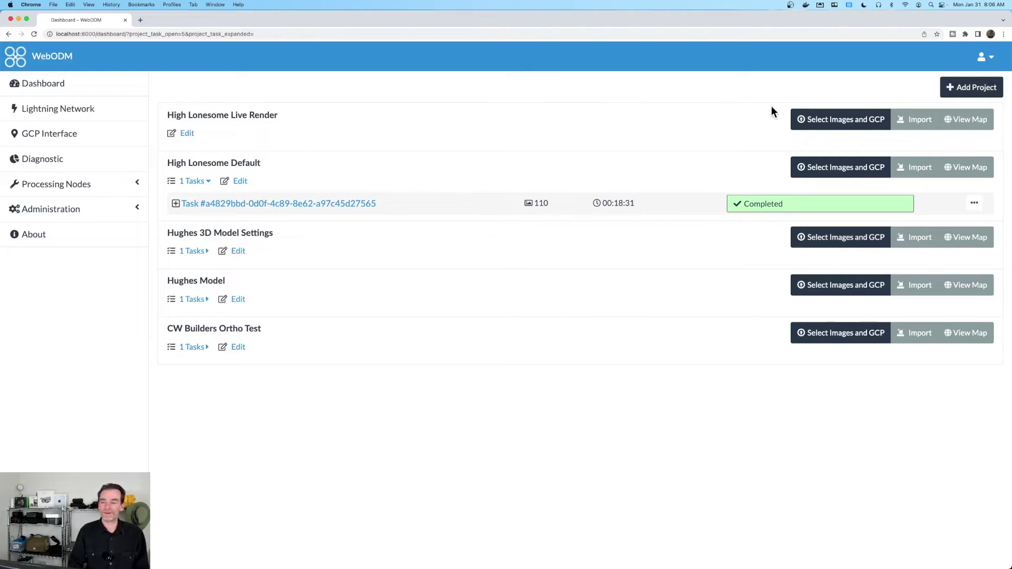
# Step: Select the 110 images DJI_0002.JPG through DJI_0111.JPG for the new project
pyautogui.click(823, 125)
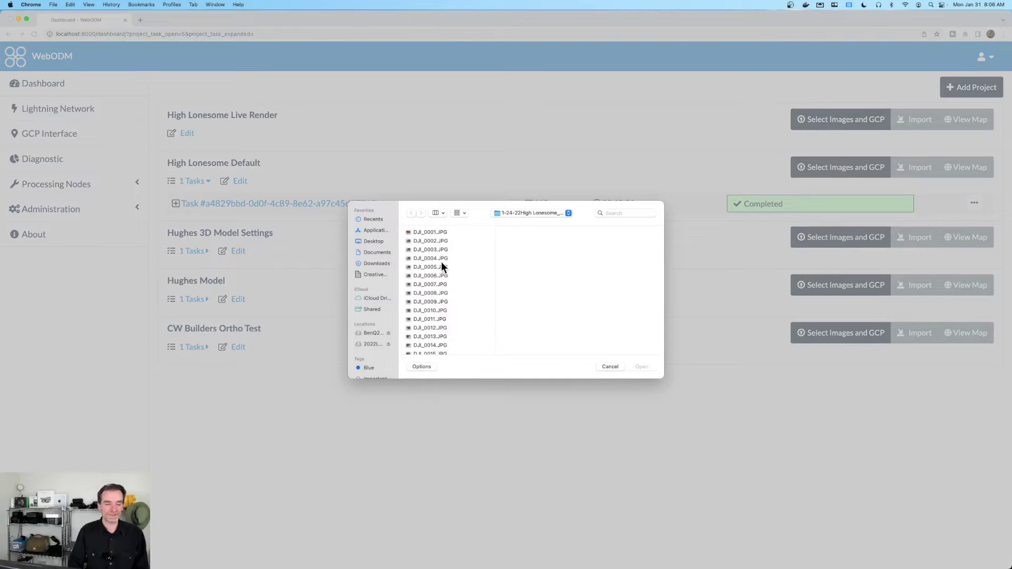
pyautogui.click(441, 241)
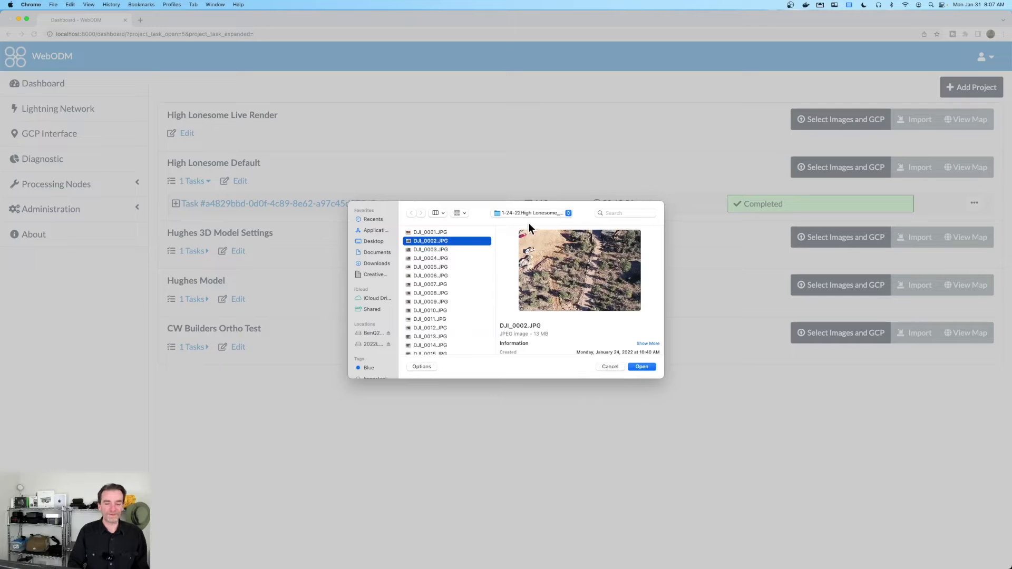
pyautogui.scroll(-10, 450, 248)
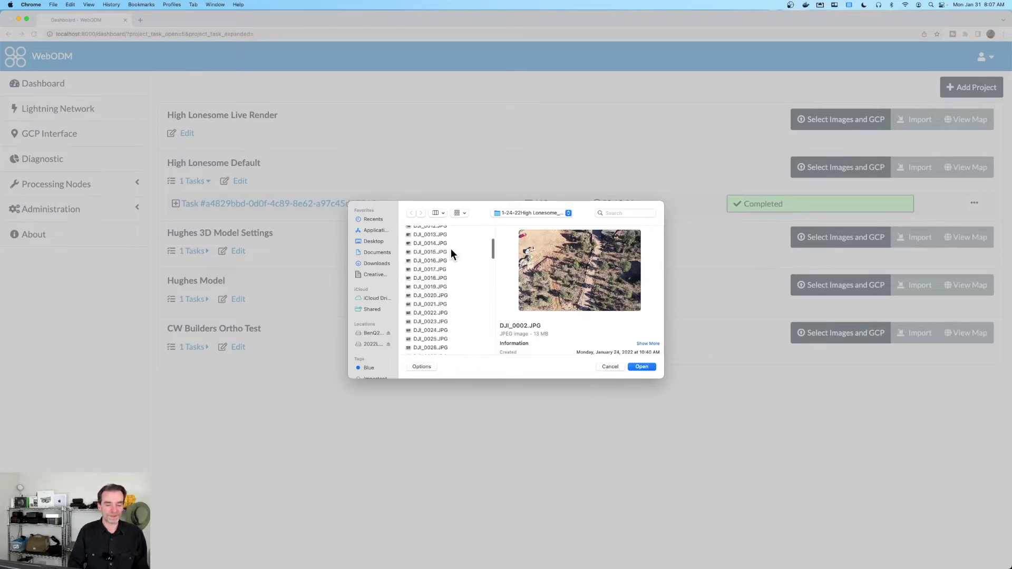
pyautogui.scroll(-15, 451, 248)
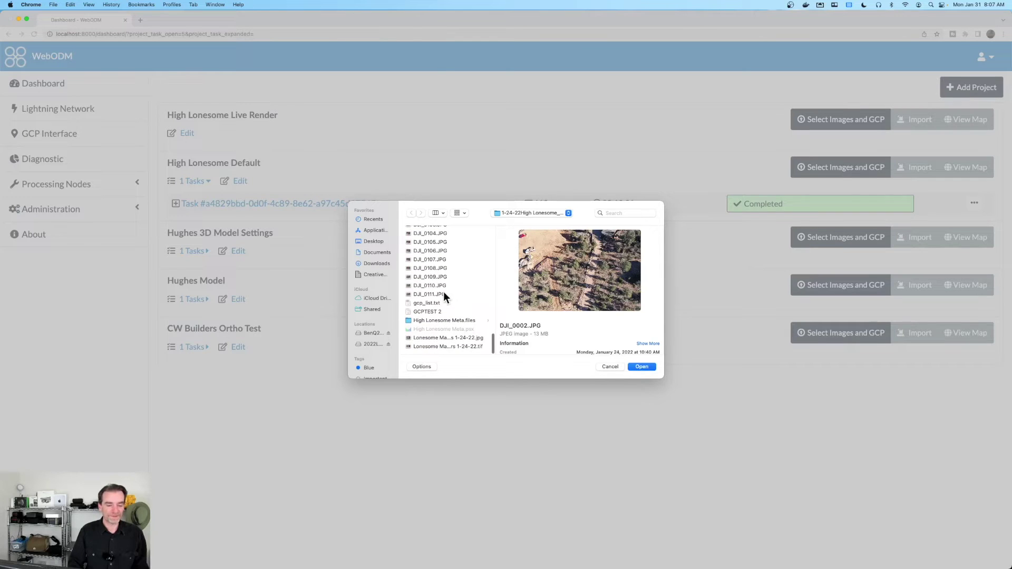
pyautogui.keyDown('shift'); pyautogui.click(444, 294); pyautogui.keyUp('shift')
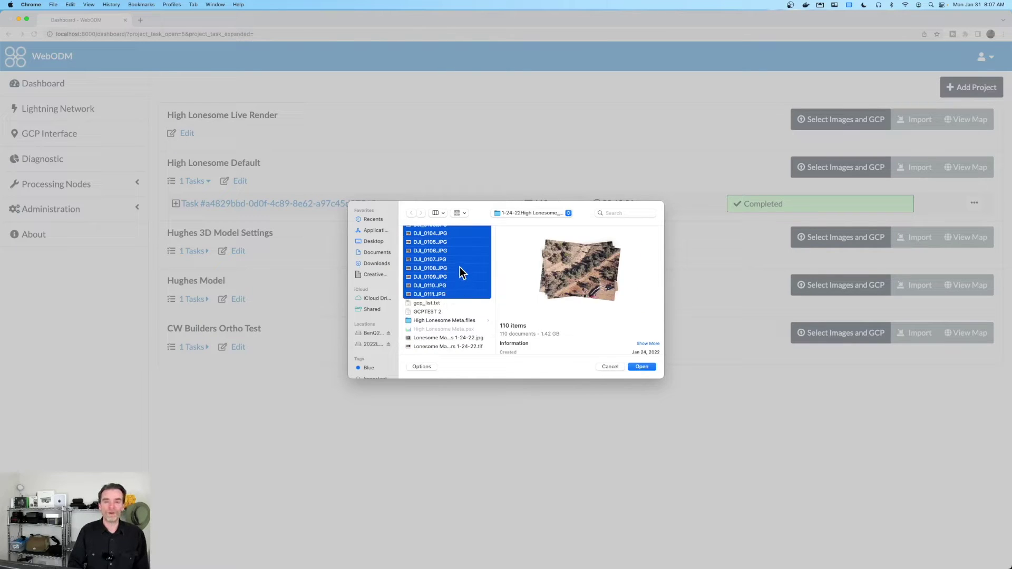
pyautogui.click(642, 367)
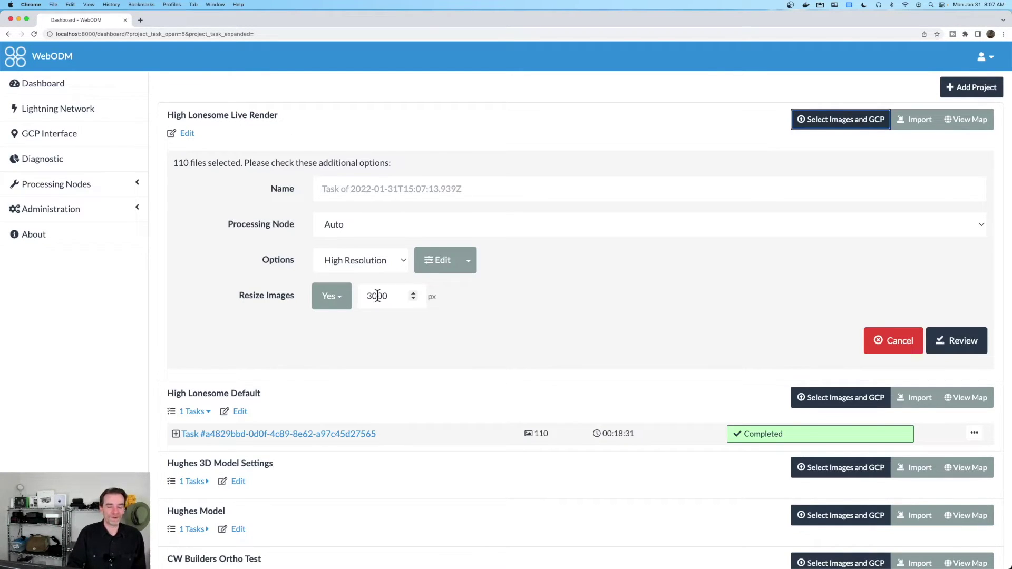
# Step: Switch the High Lonesome Live Render task's options preset from High Resolution to Default, keeping the 3000 px resize
pyautogui.click(403, 261)
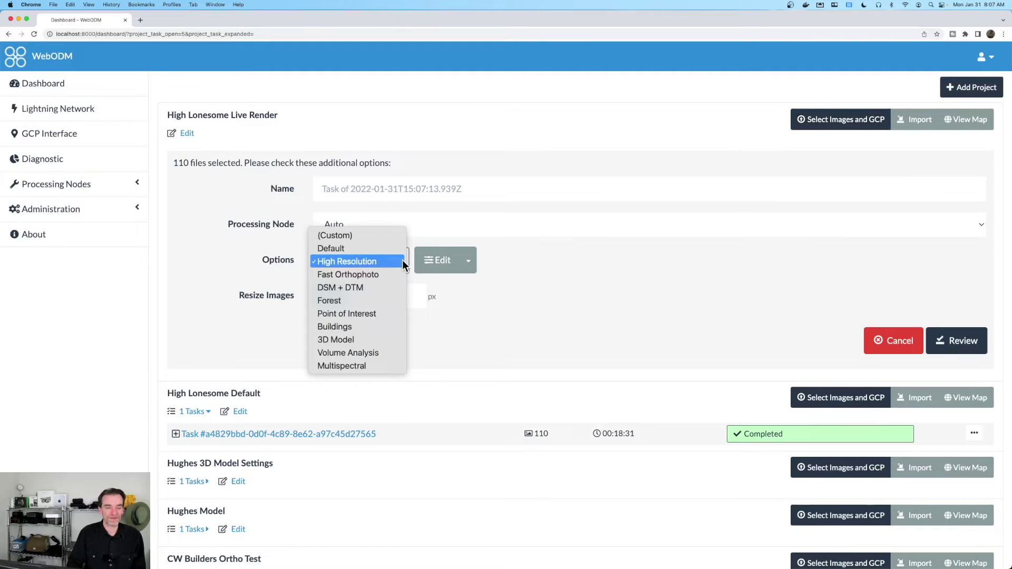
pyautogui.click(374, 251)
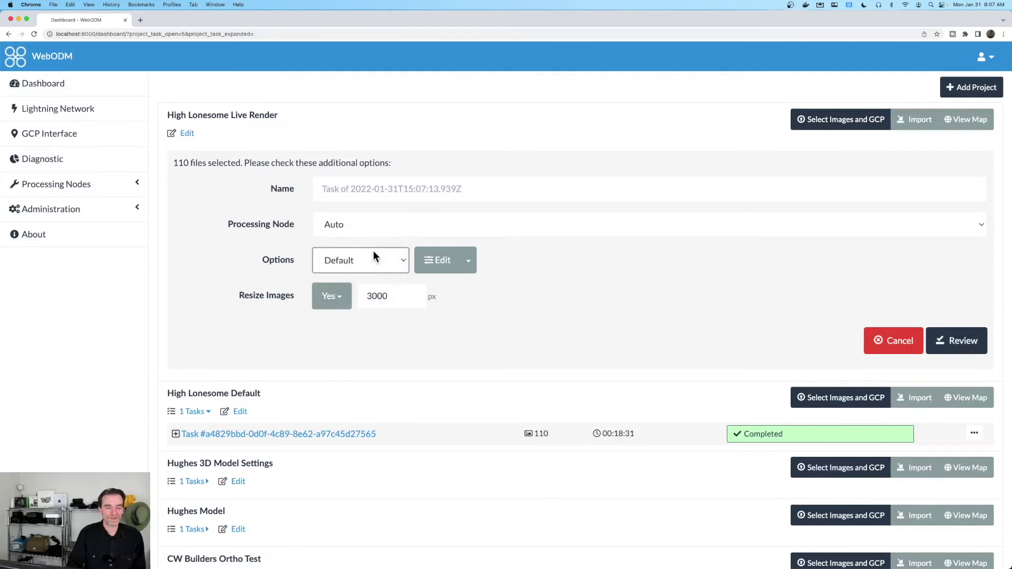
pyautogui.click(402, 262)
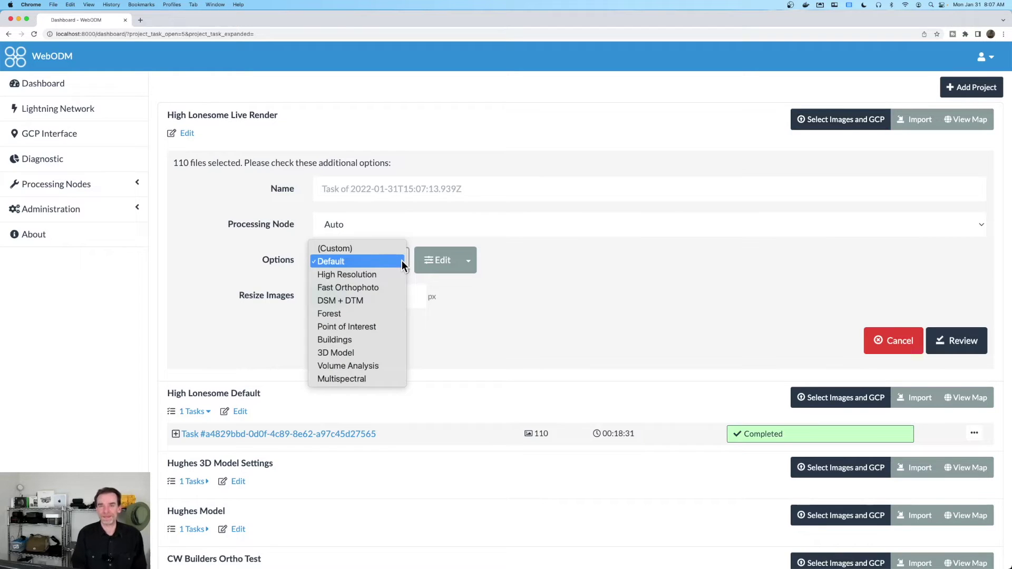